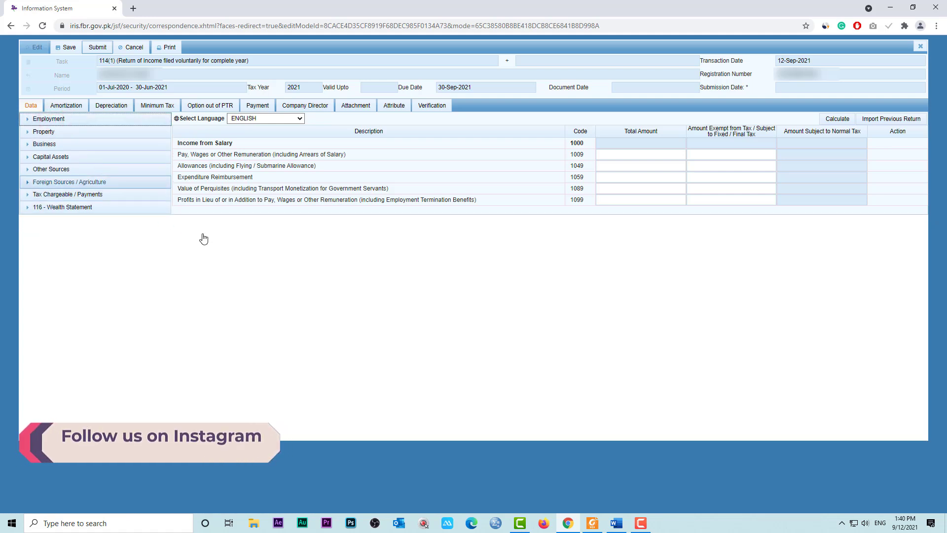
- Open the Receipts / Deductions form under Other Sources and locate the Annuity / Pension row
left_click(66, 171)
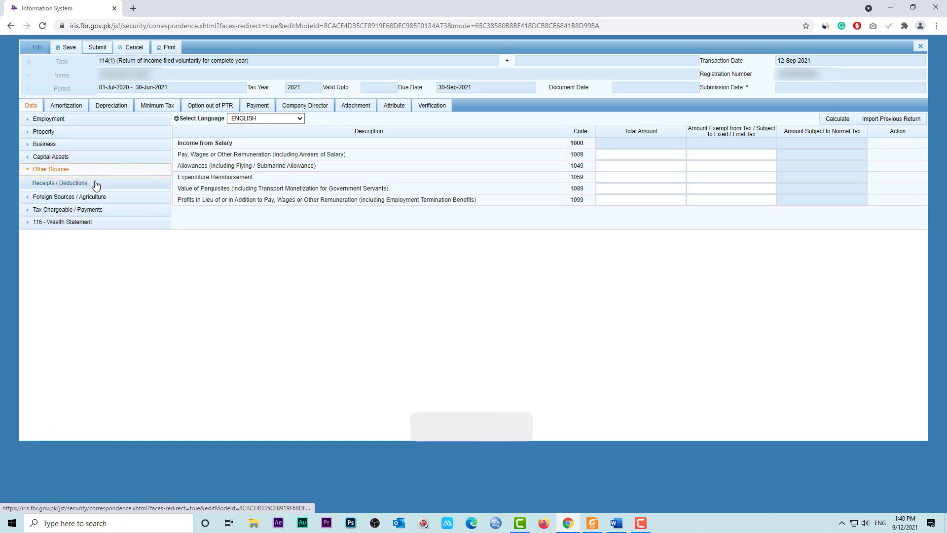
left_click(96, 184)
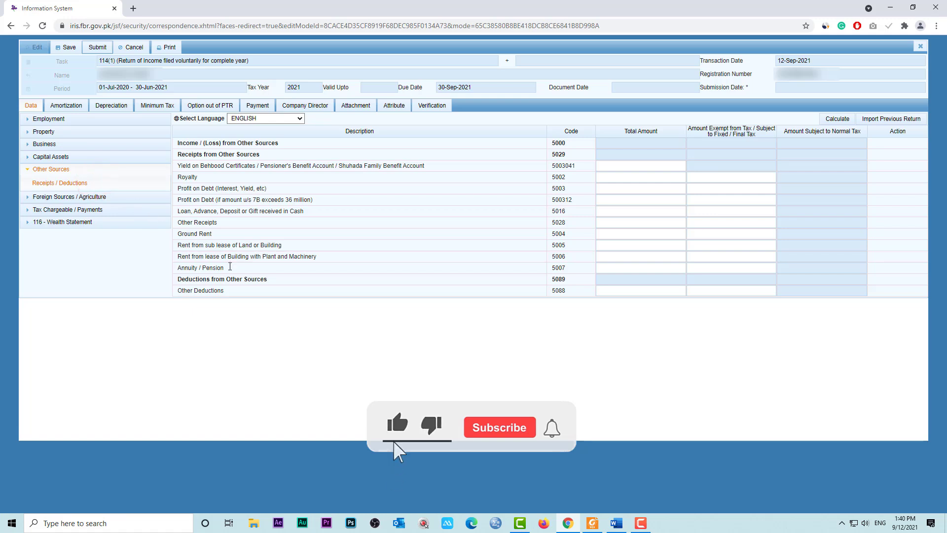
triple_click(236, 269)
left_click(274, 318)
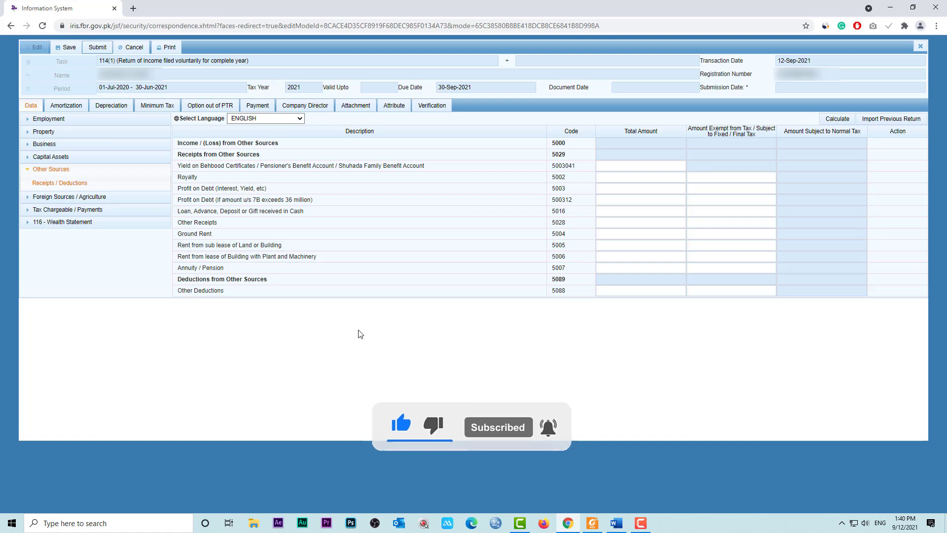
left_click(275, 318)
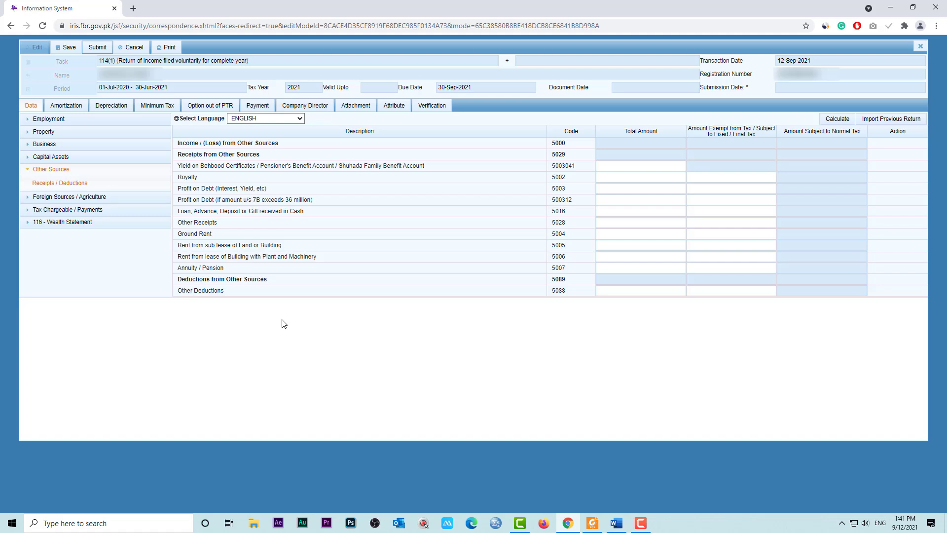
- Set the Annuity / Pension total amount to 324,000 and calculate the return
left_click(640, 267)
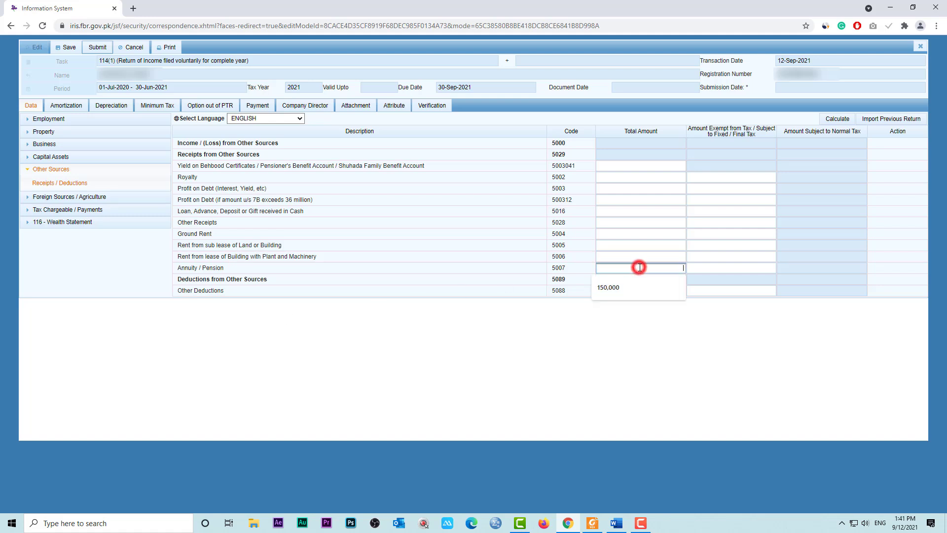
type("3240")
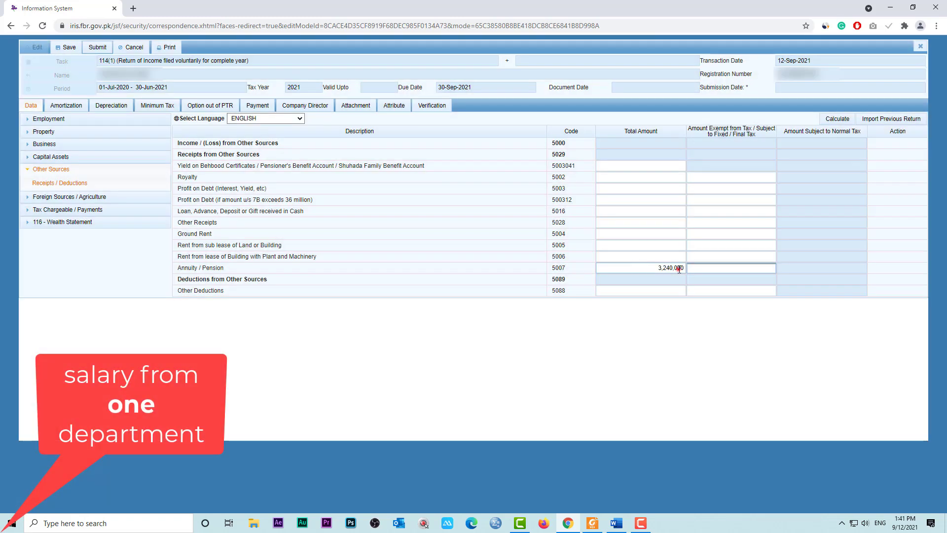
left_click(679, 269)
key("BackSpace")
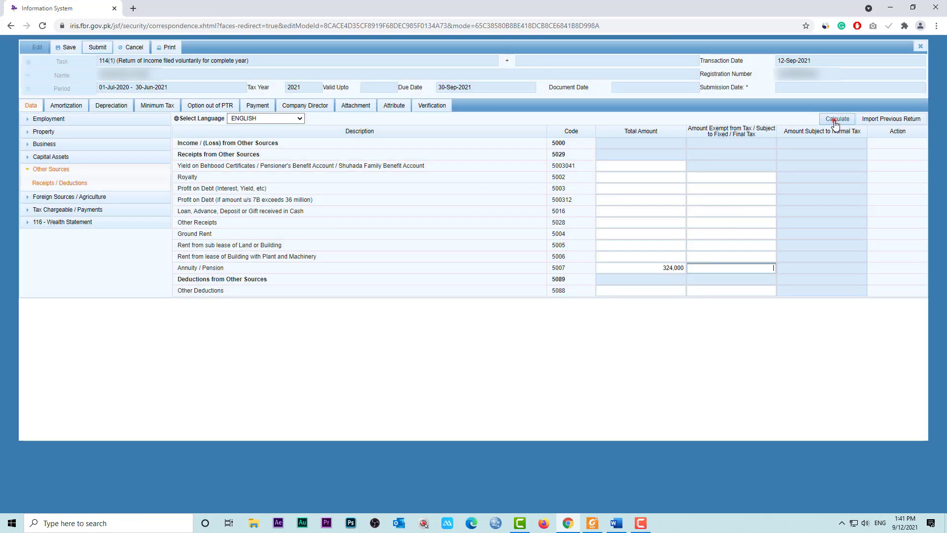
left_click(837, 120)
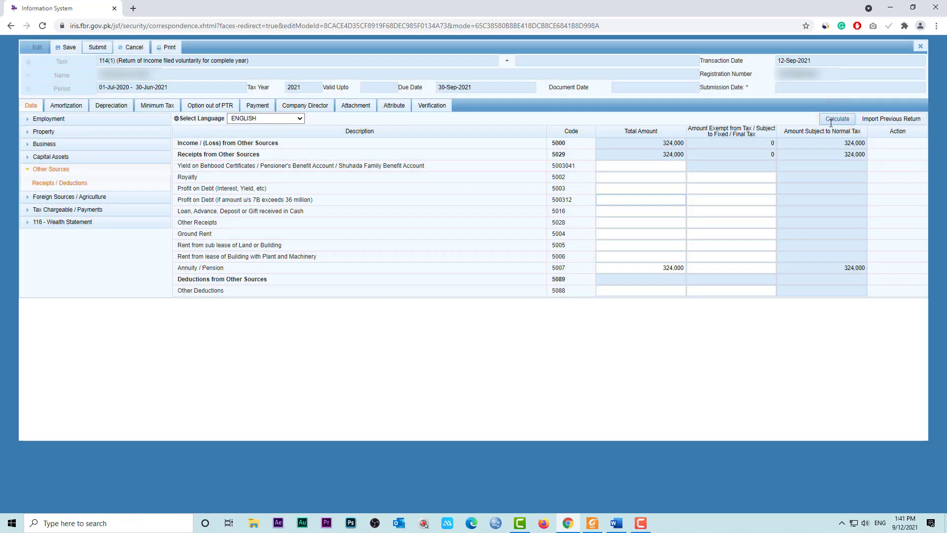
left_click(644, 266)
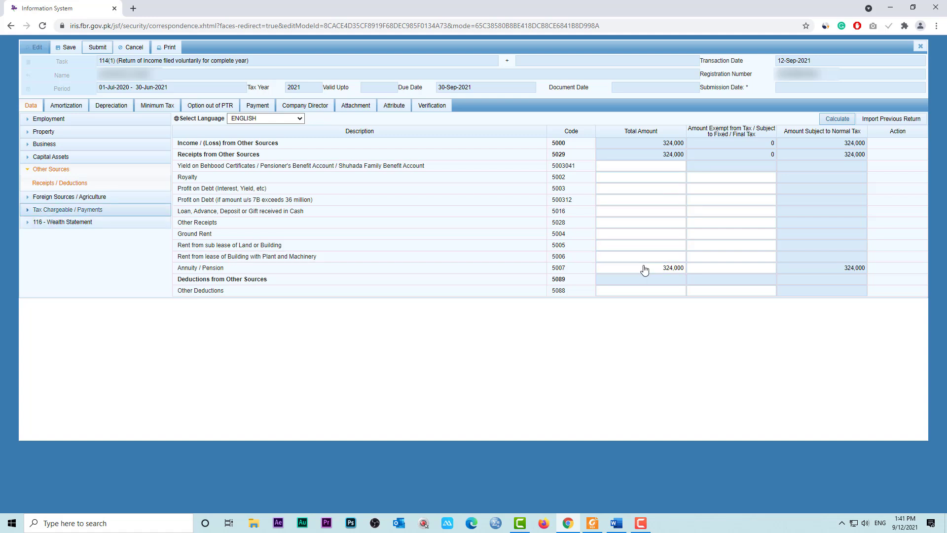
- Open Computations under Tax Chargeable / Payments and check the Taxable Income row
left_click(91, 209)
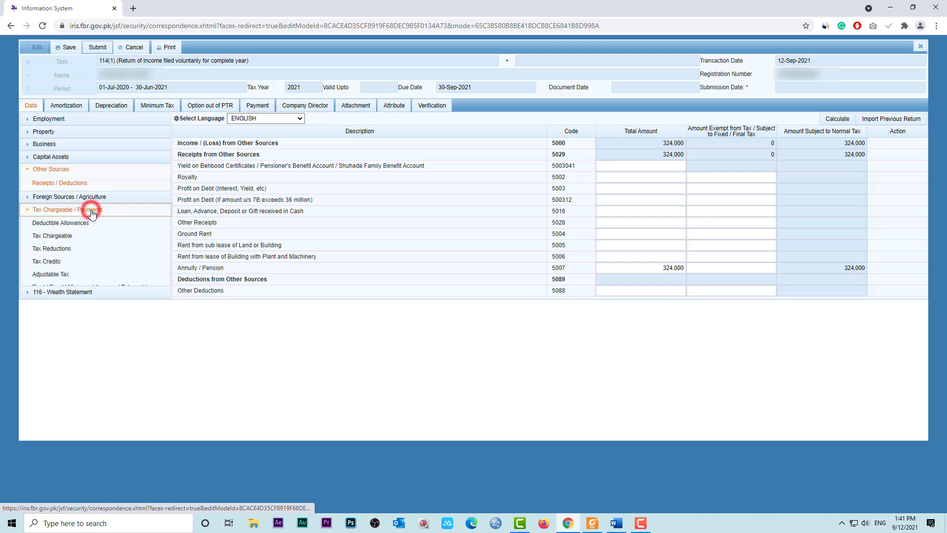
left_click(74, 309)
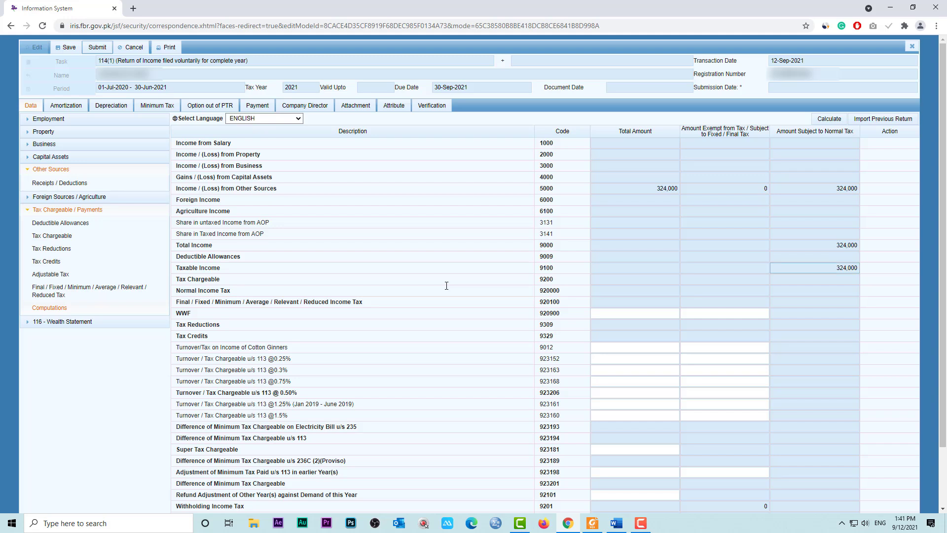
left_click_drag(221, 268, 177, 268)
left_click(297, 269)
- Copy the Annuity / Pension total of 324,000 into its exempt amount under Receipts / Deductions and recalculate
left_click(76, 183)
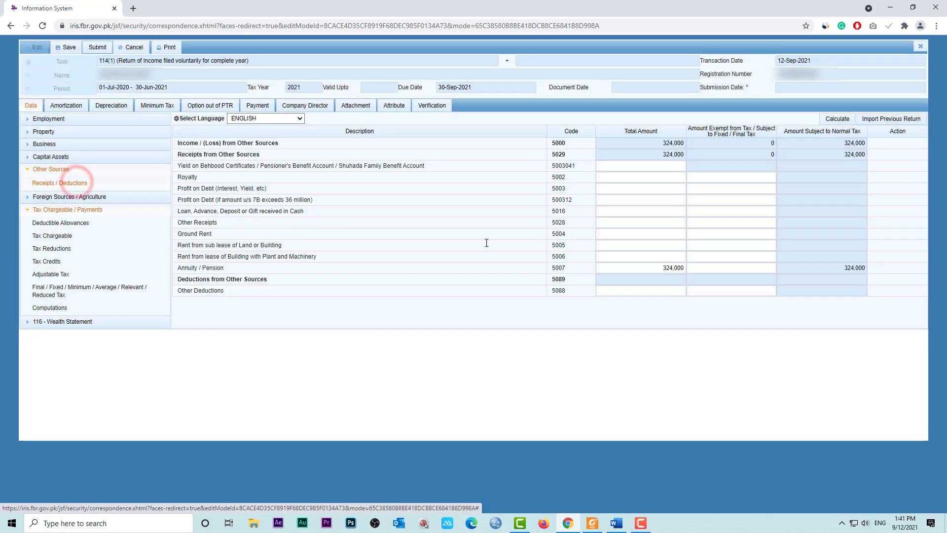
left_click(651, 267)
key("ctrl+c")
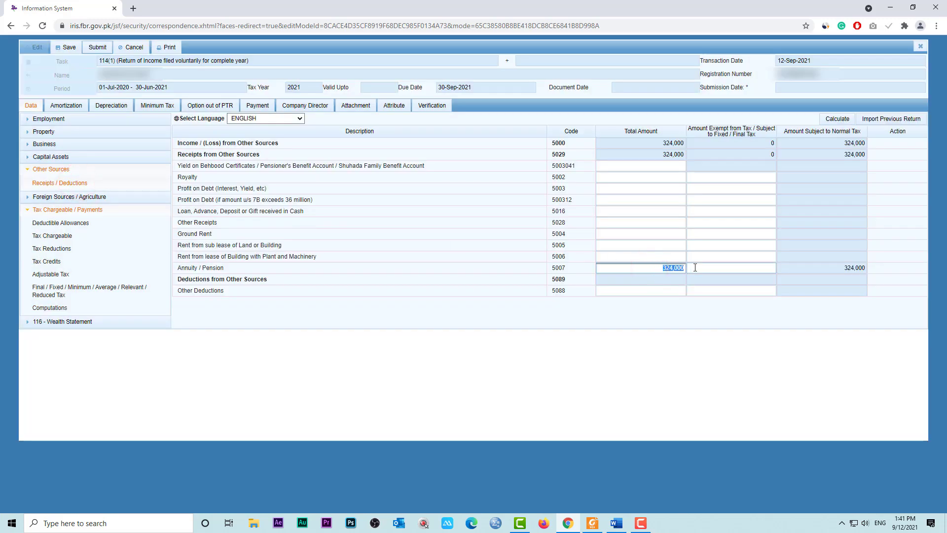
left_click(732, 271)
key("ctrl+v")
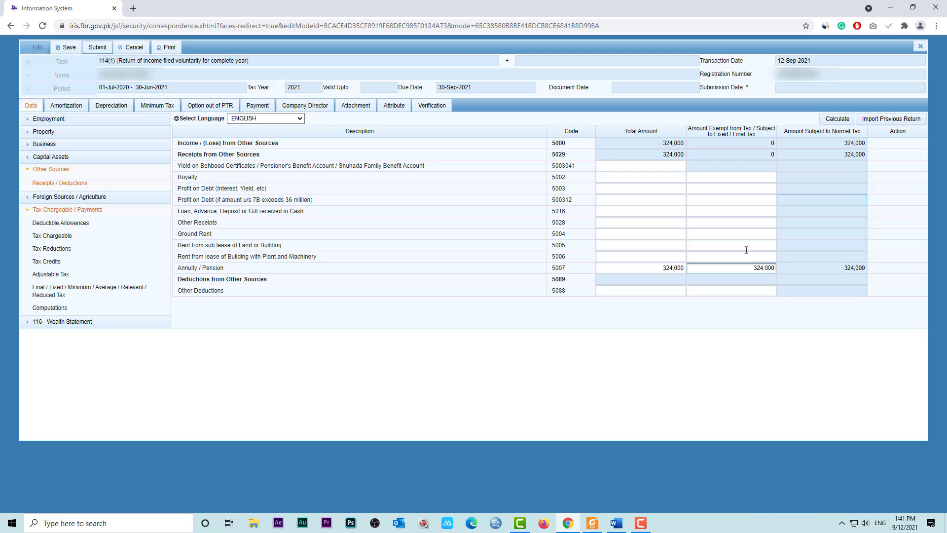
left_click(835, 118)
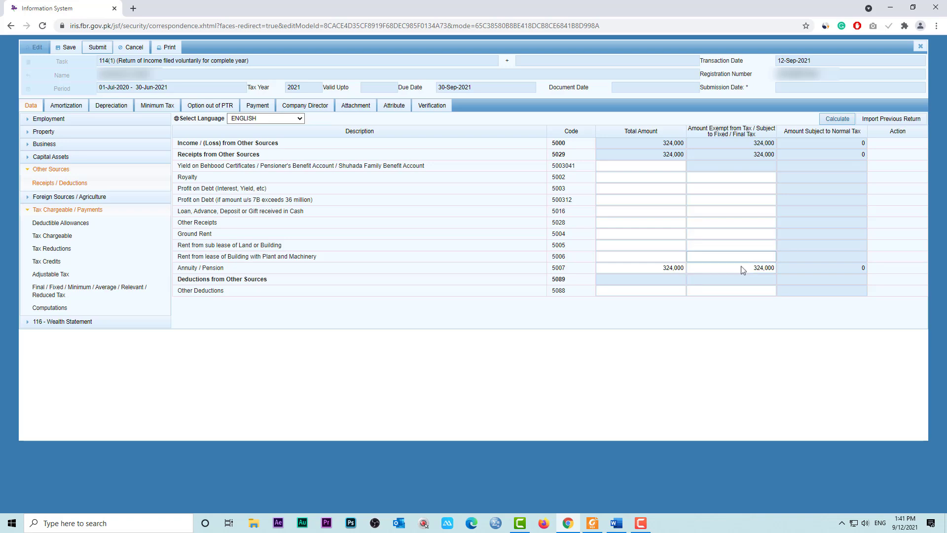
- Review the Computations for taxable income and tax chargeable with the pension entered as exempt
left_click(79, 309)
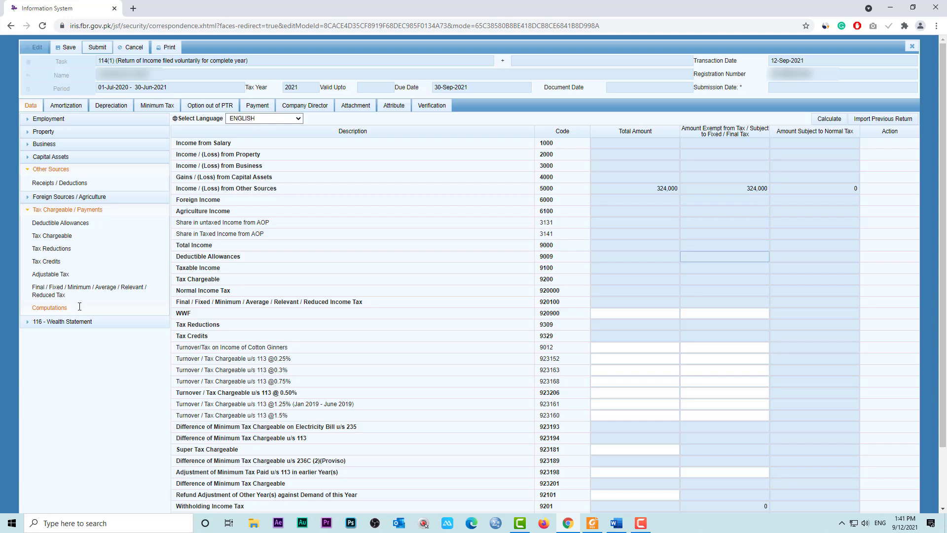
scroll(79, 306, "down", 1)
left_click(80, 306)
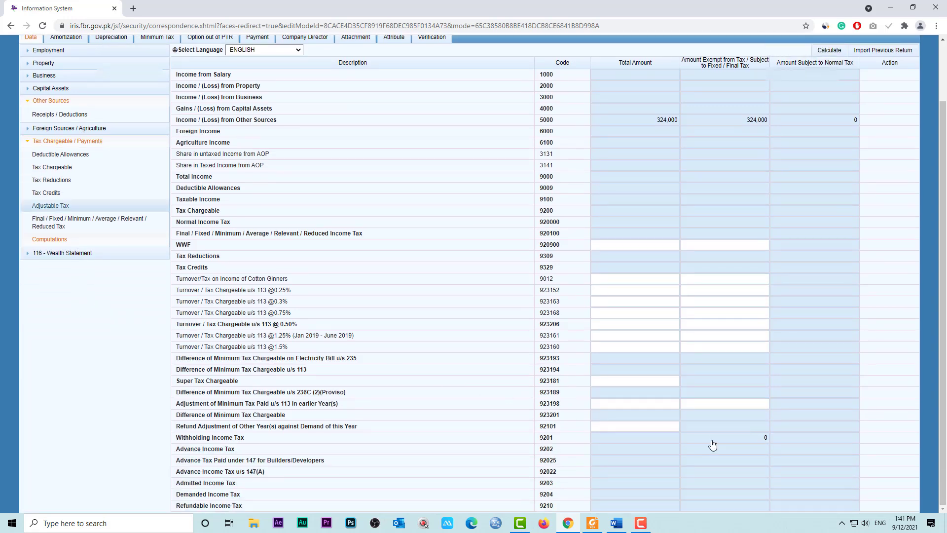
scroll(715, 400, "up", 1)
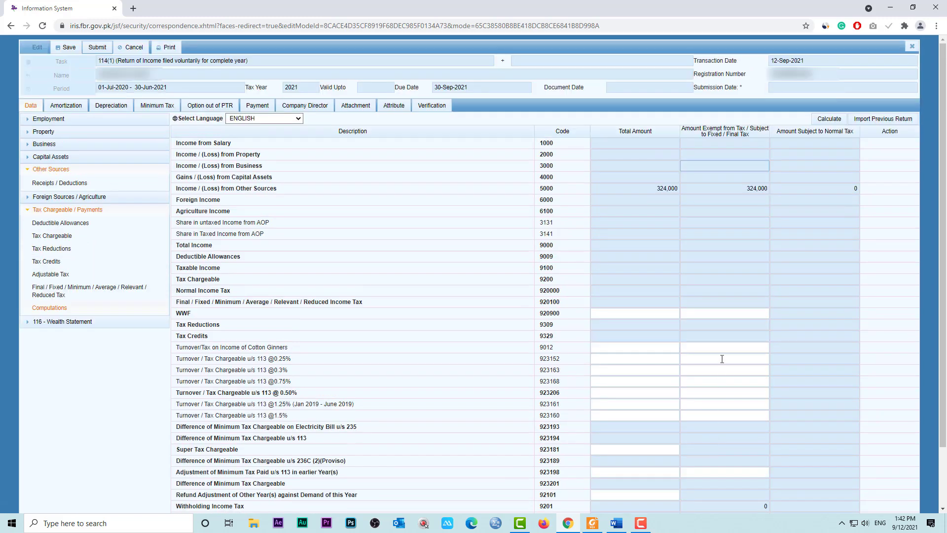
left_click(742, 186)
left_click(721, 190)
left_click(728, 206)
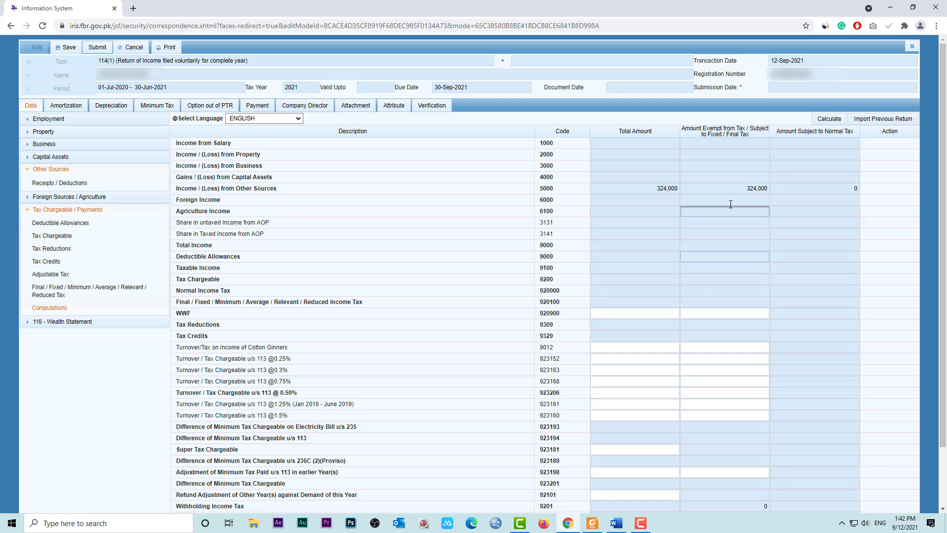
- Set the Annuity / Pension total amount to 1,300,000 under Receipts / Deductions and recalculate
left_click(88, 184)
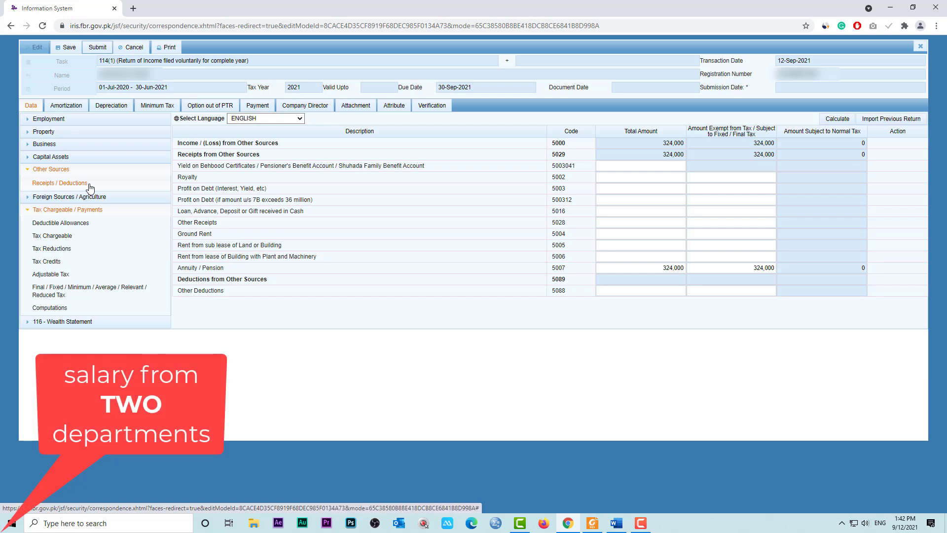
left_click(648, 268)
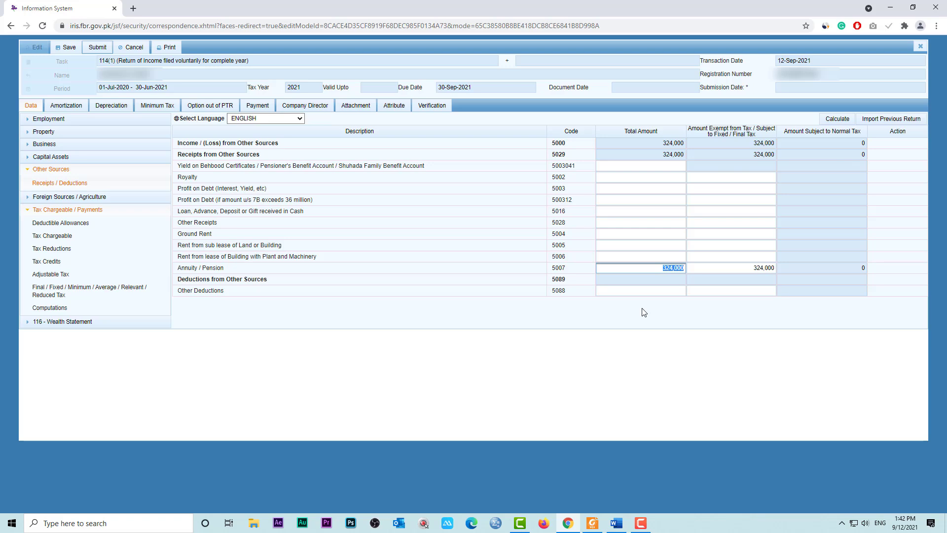
type("13000")
key("Tab")
left_click(837, 120)
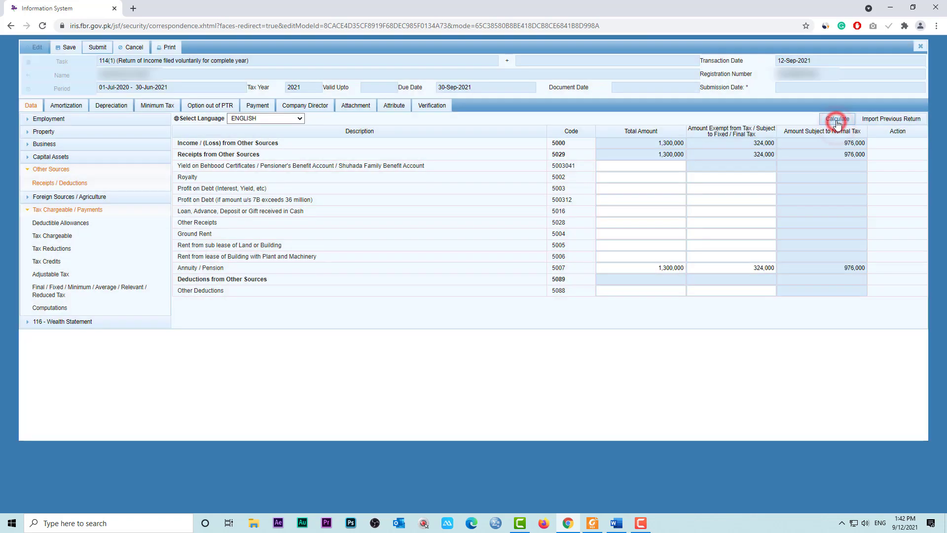
left_click(837, 121)
left_click(834, 119)
- Replace the Annuity / Pension exempt amount with 800,000 and recalculate the return
left_click_drag(746, 269, 778, 269)
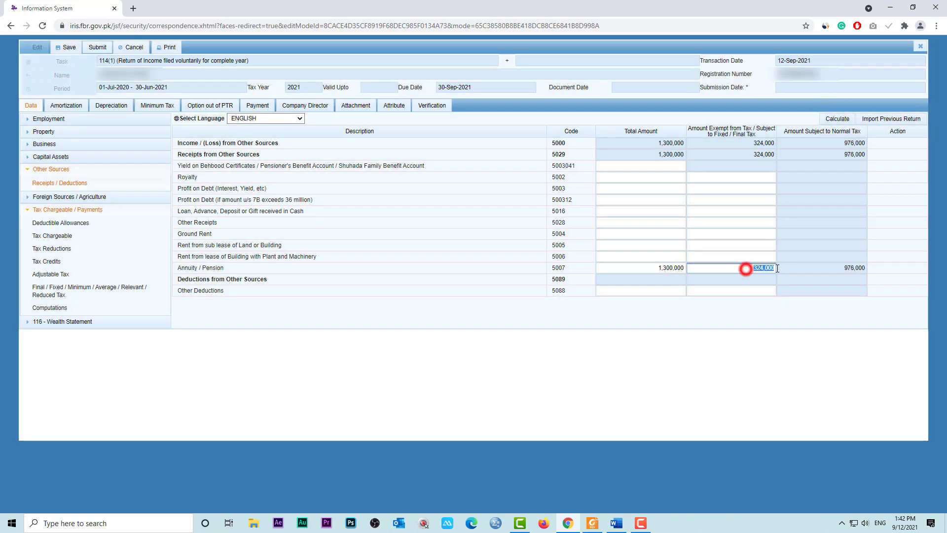
key("BackSpace")
left_click(837, 119)
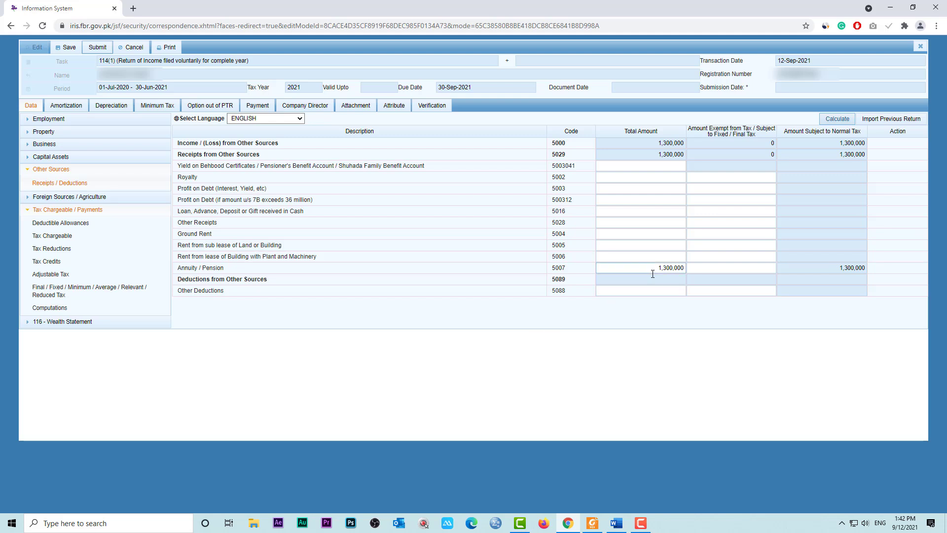
left_click(727, 267)
type("8")
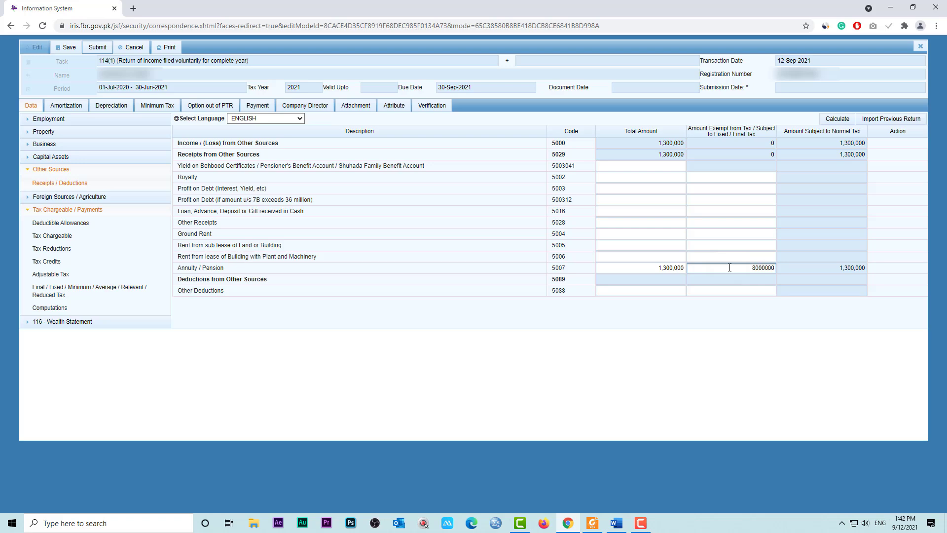
type("00,000")
key("Tab")
left_click(834, 119)
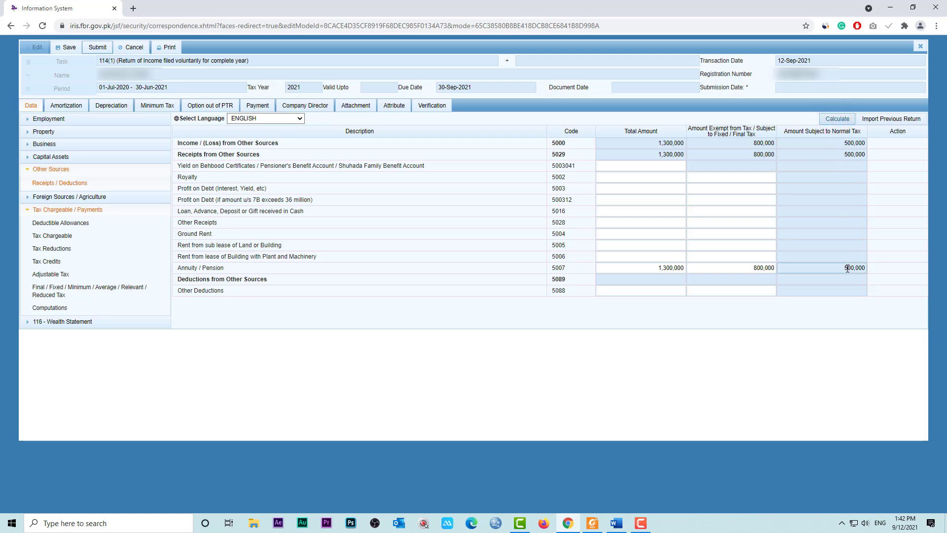
- Check the Tax Chargeable amount in Computations for the partly exempt pension
left_click(56, 311)
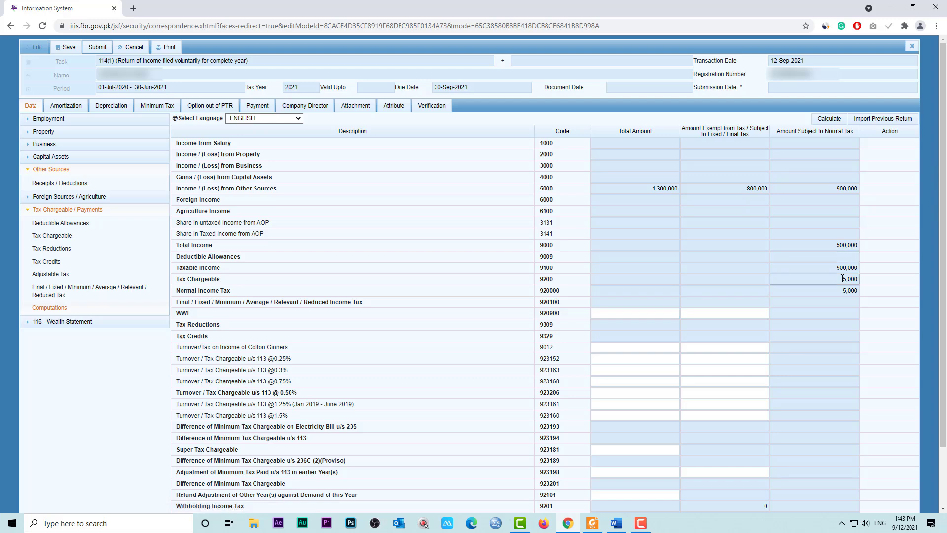
left_click_drag(844, 279, 923, 281)
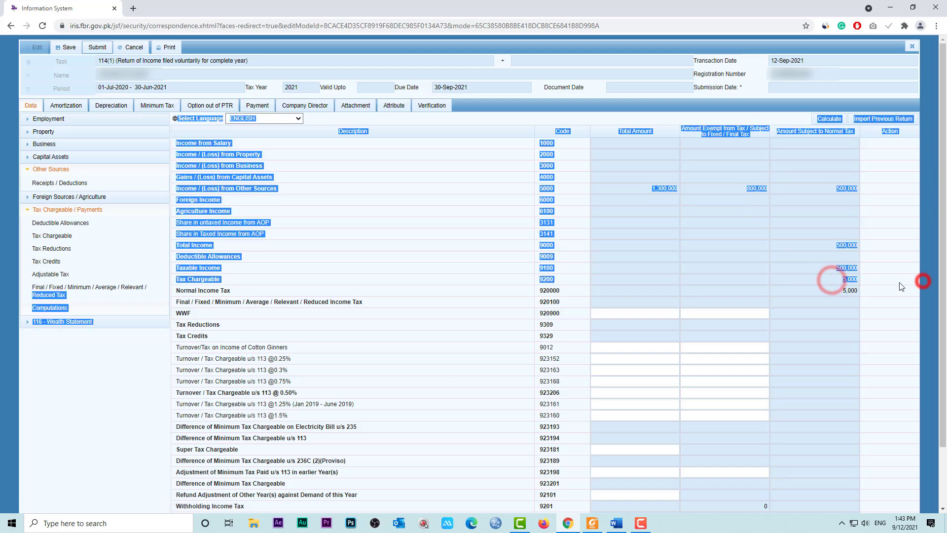
left_click(866, 291)
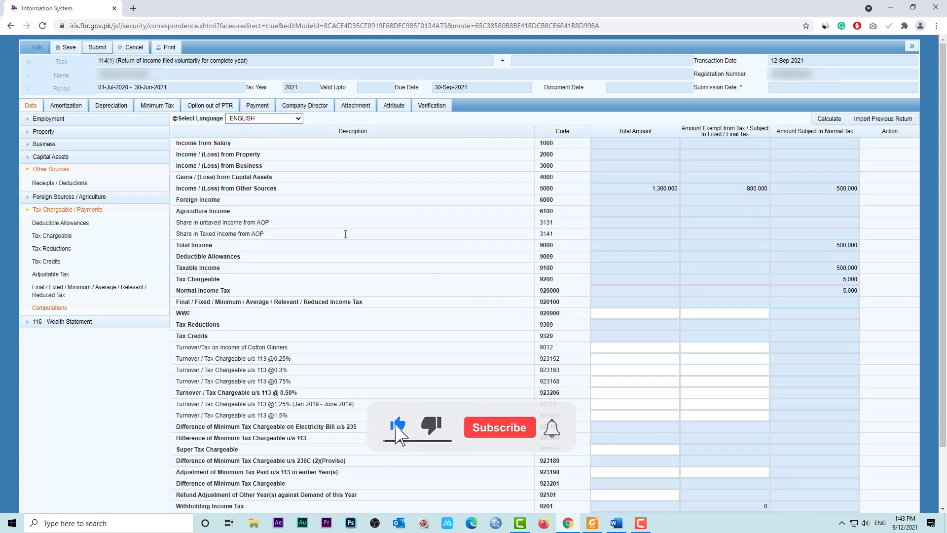
- Set the total amount of Pay, Wages or Other Remuneration to 0 in the Employment salary form and calculate
left_click(57, 122)
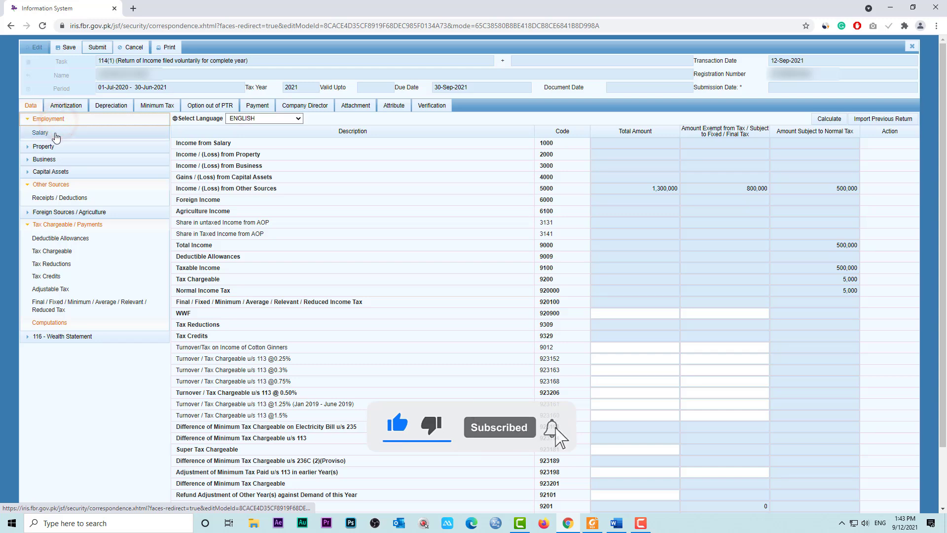
left_click(55, 135)
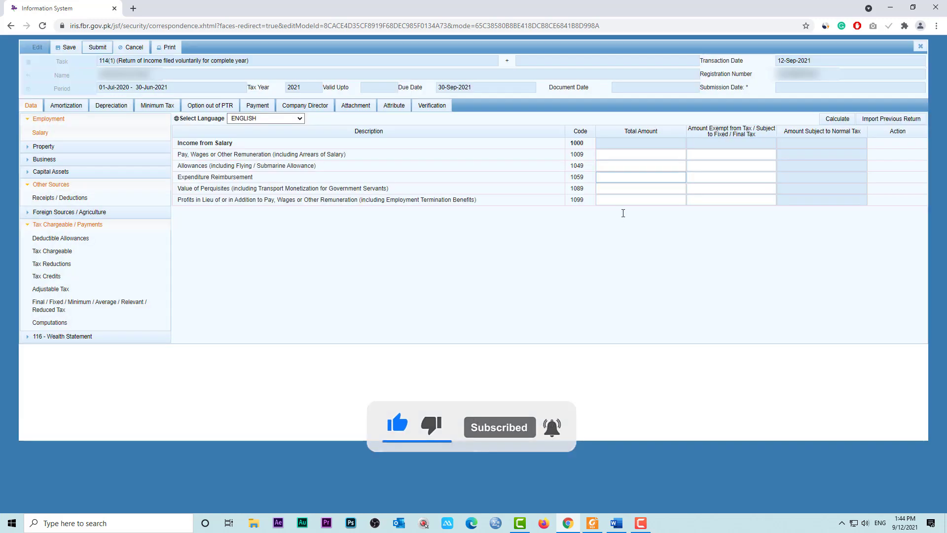
left_click(638, 154)
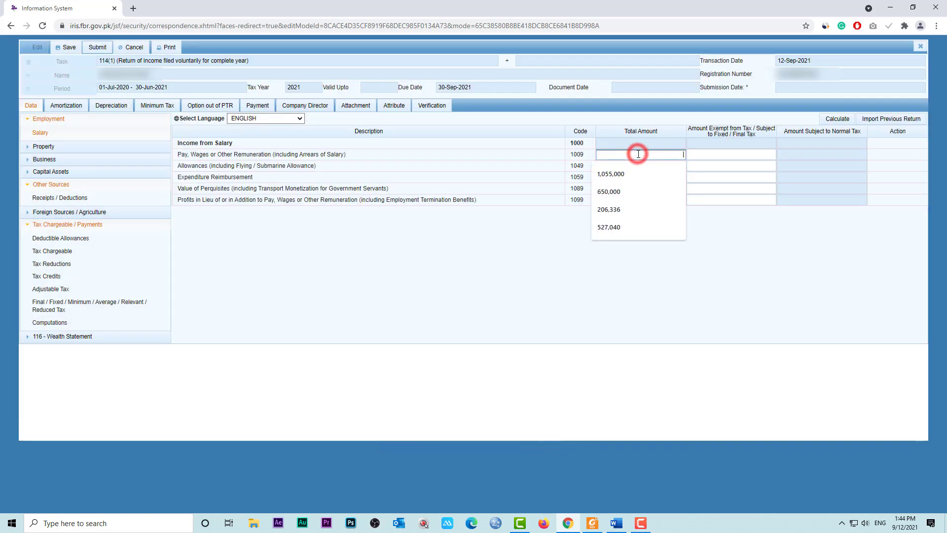
left_click(540, 257)
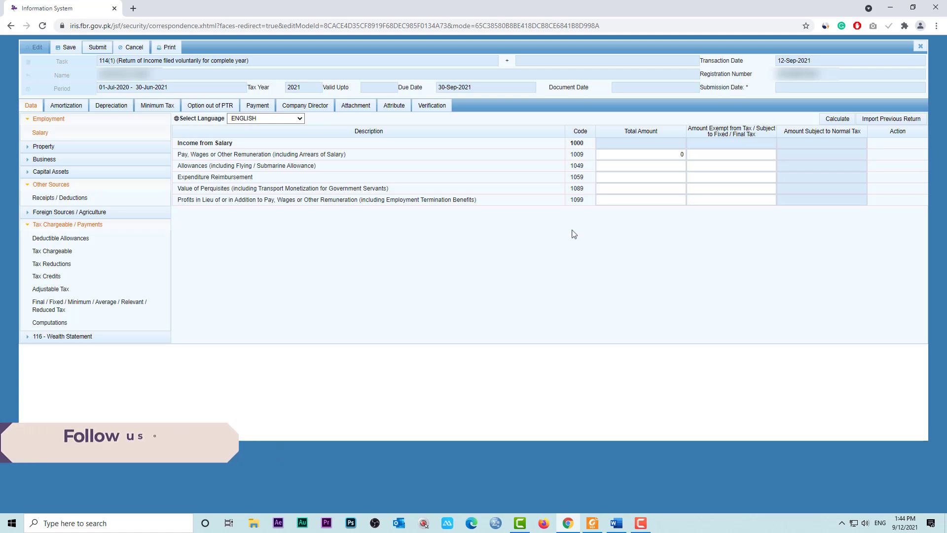
left_click(838, 119)
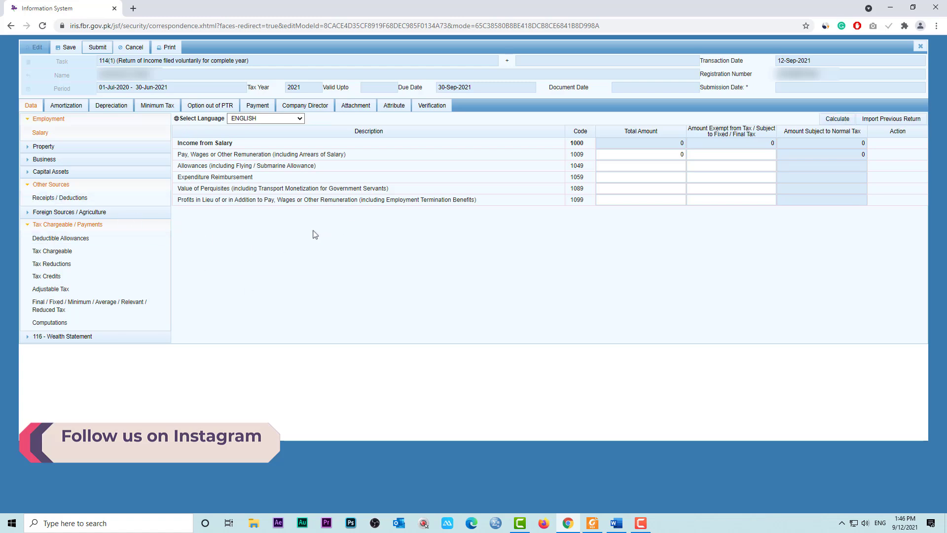
- Examine the Adjustable Tax entries under Tax Chargeable / Payments for the available tax deduction heads
left_click(79, 290)
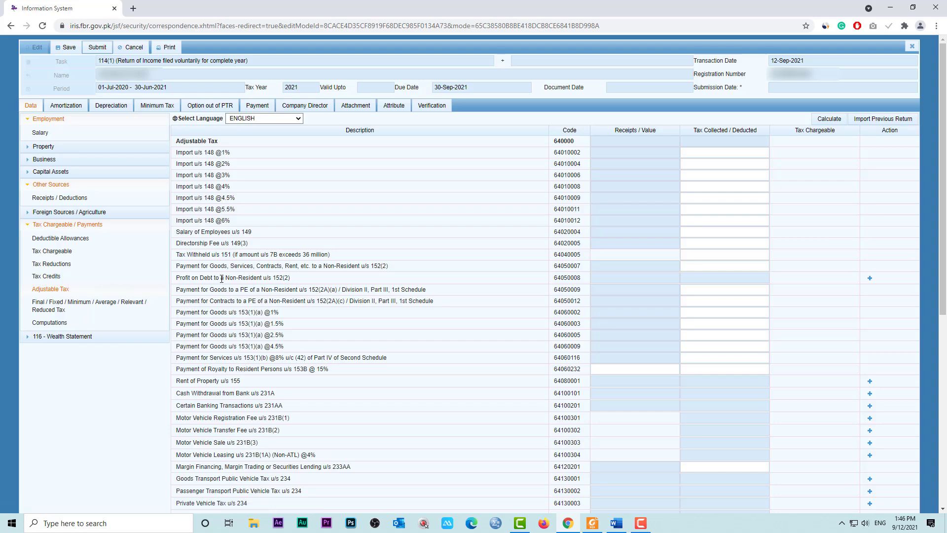
scroll(221, 279, "down", 7)
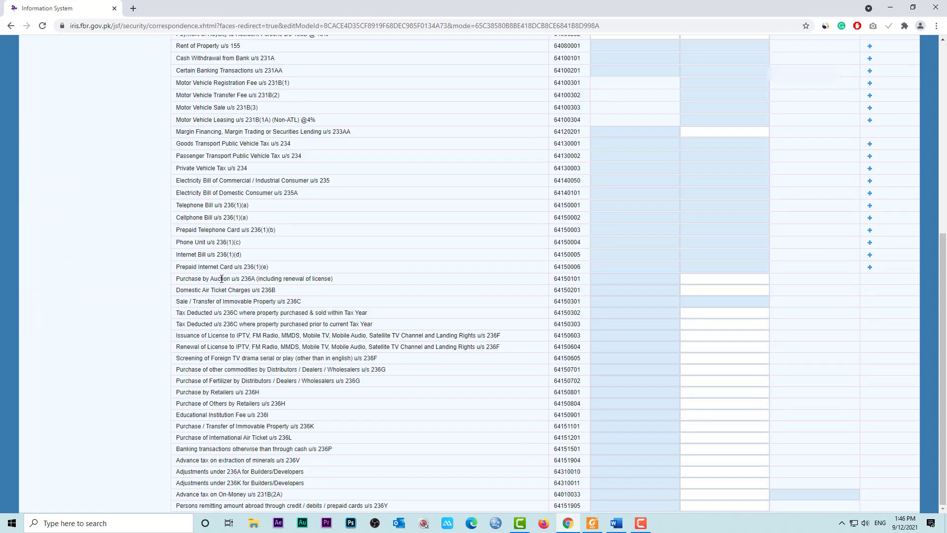
scroll(222, 279, "up", 1)
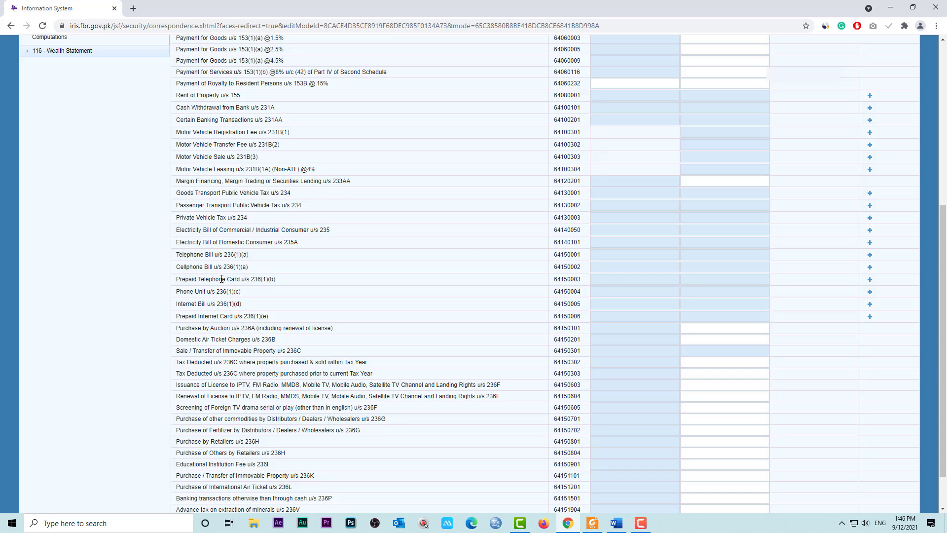
scroll(221, 279, "up", 1)
scroll(222, 282, "up", 2)
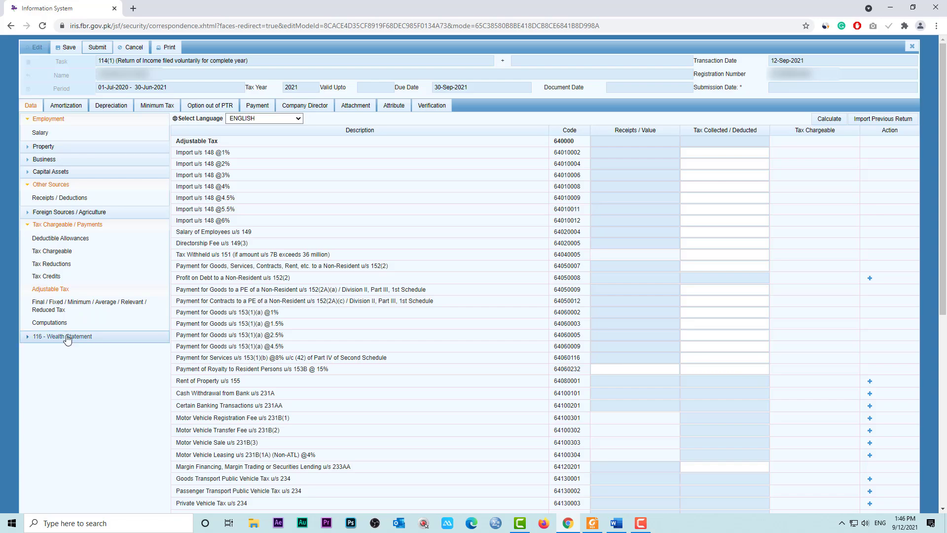
- Set Other Personal / Household Expenses to 300,000 in the Wealth Statement's Personal Expenses and calculate
left_click(67, 338)
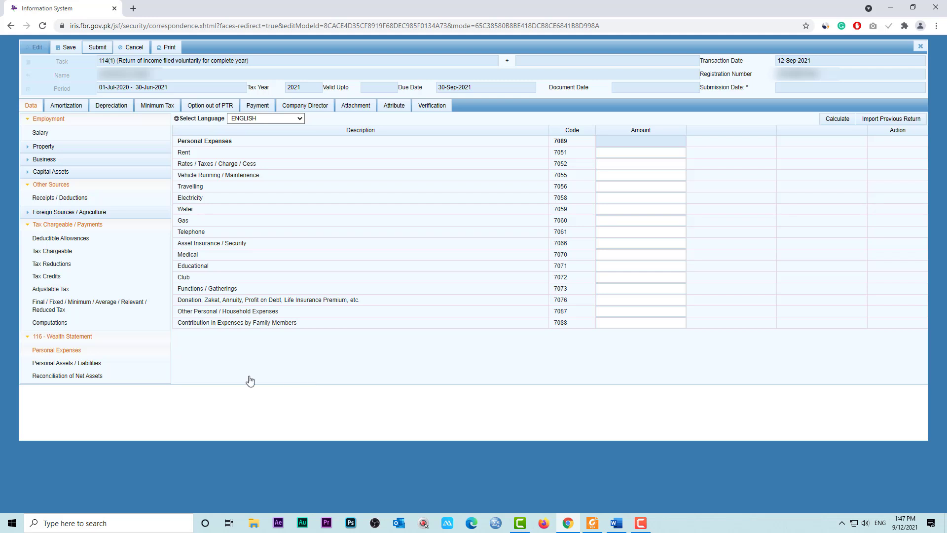
left_click(68, 354)
left_click(635, 312)
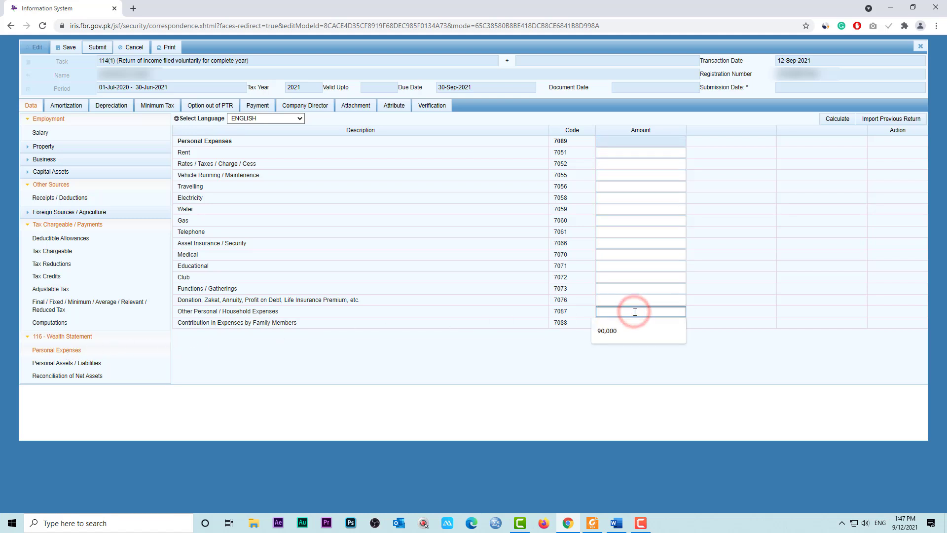
type("30000")
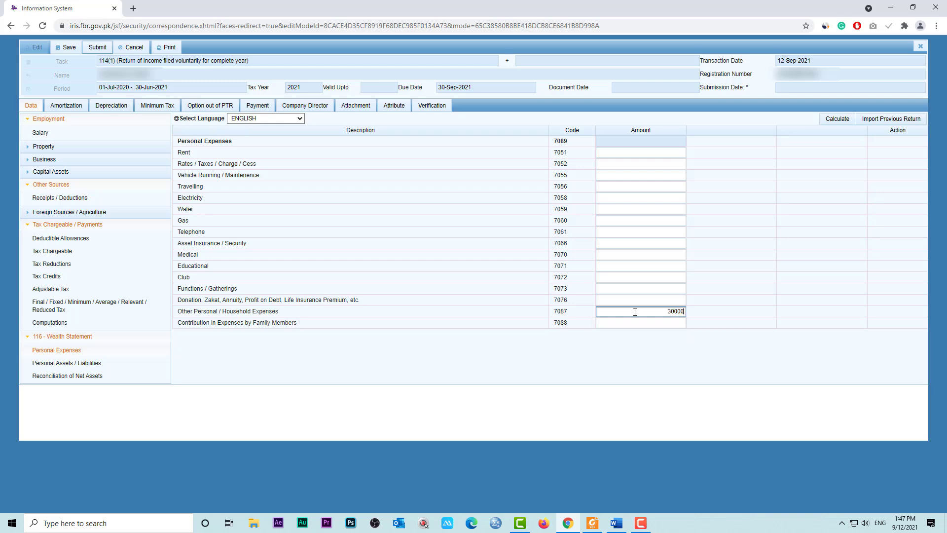
type("0")
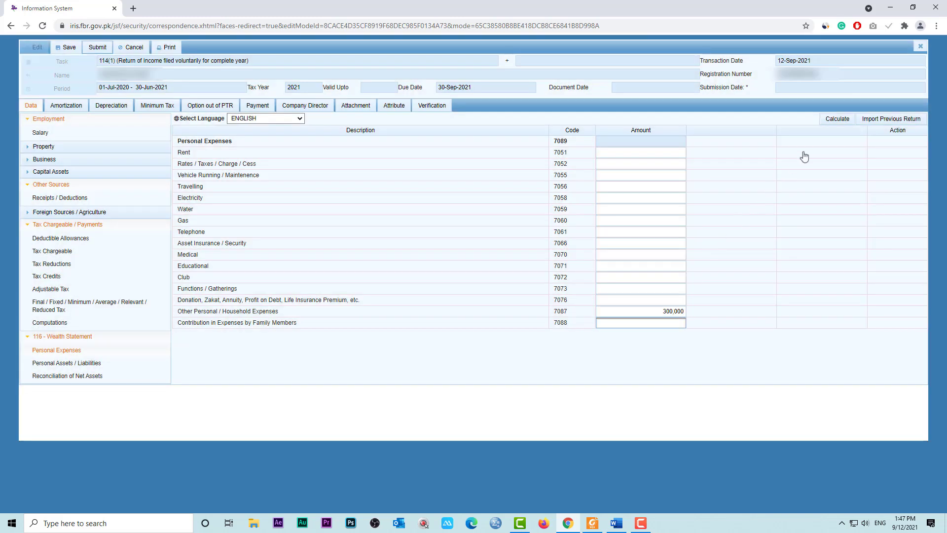
left_click(837, 120)
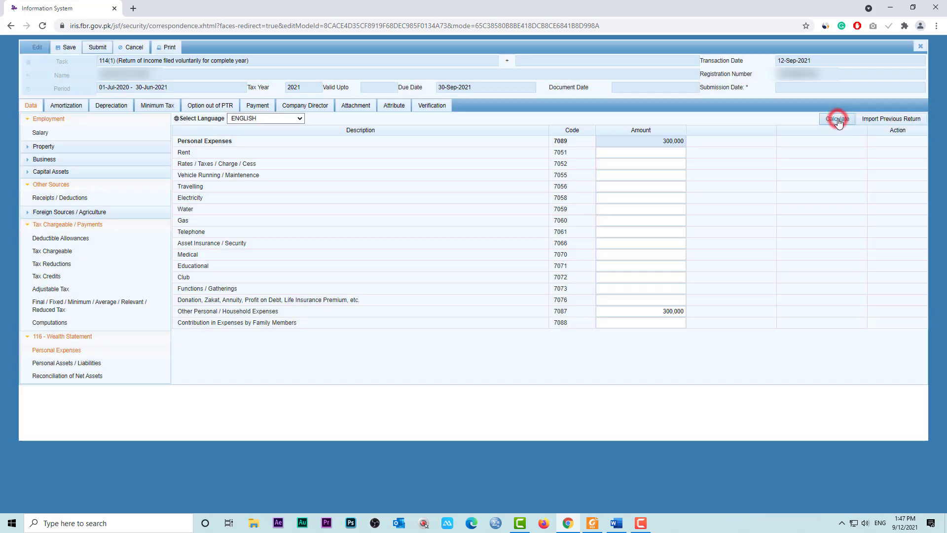
left_click(839, 121)
- Review Personal Assets / Liabilities and view the entry form for Investment (Non-Business), closing it without adding an investment
left_click(88, 366)
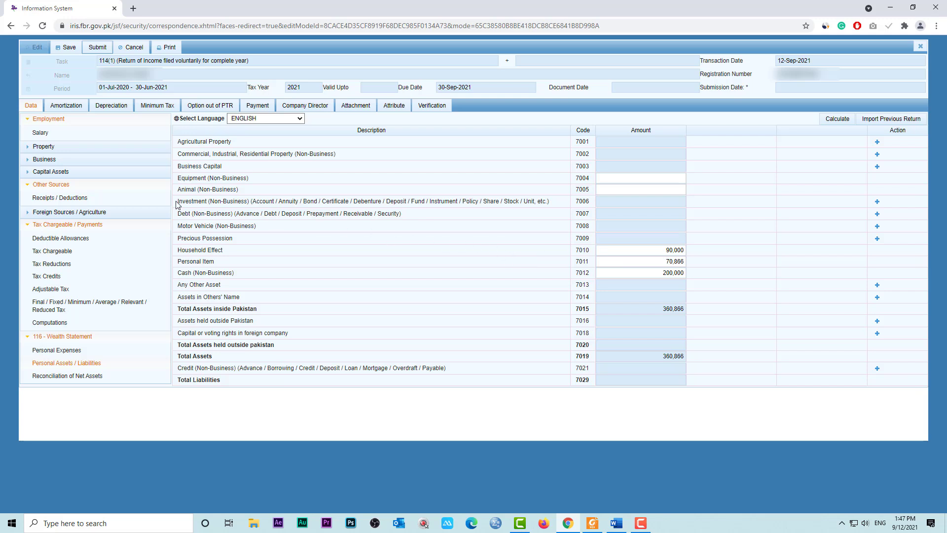
left_click_drag(176, 202, 564, 204)
left_click(564, 204)
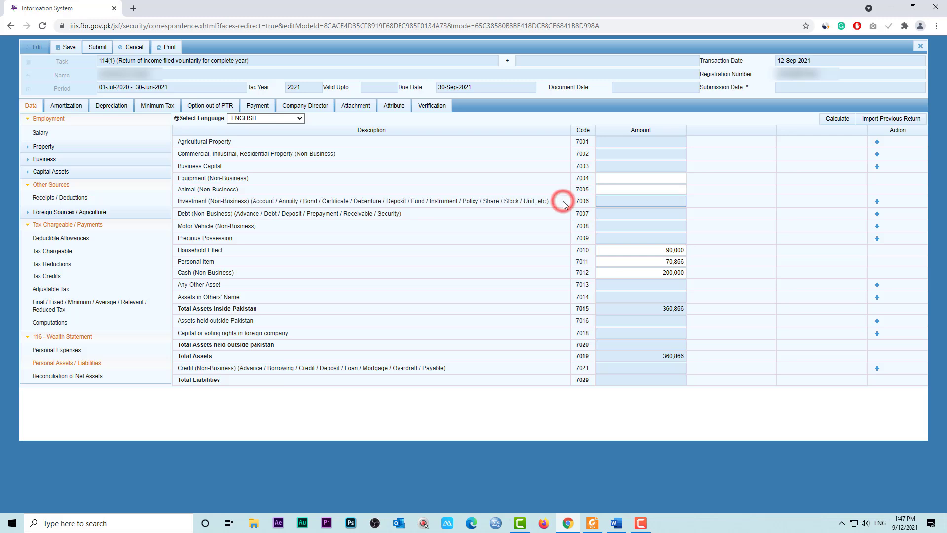
left_click(878, 202)
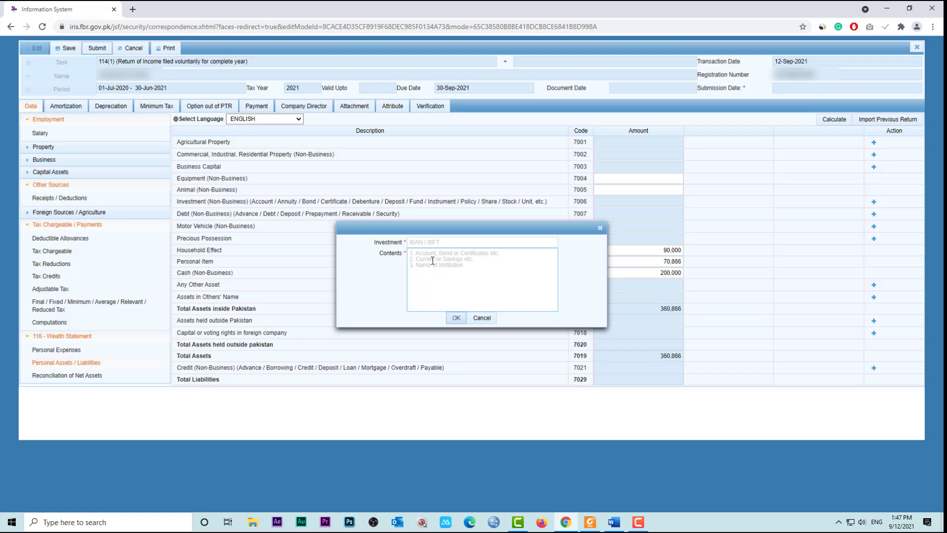
left_click(476, 318)
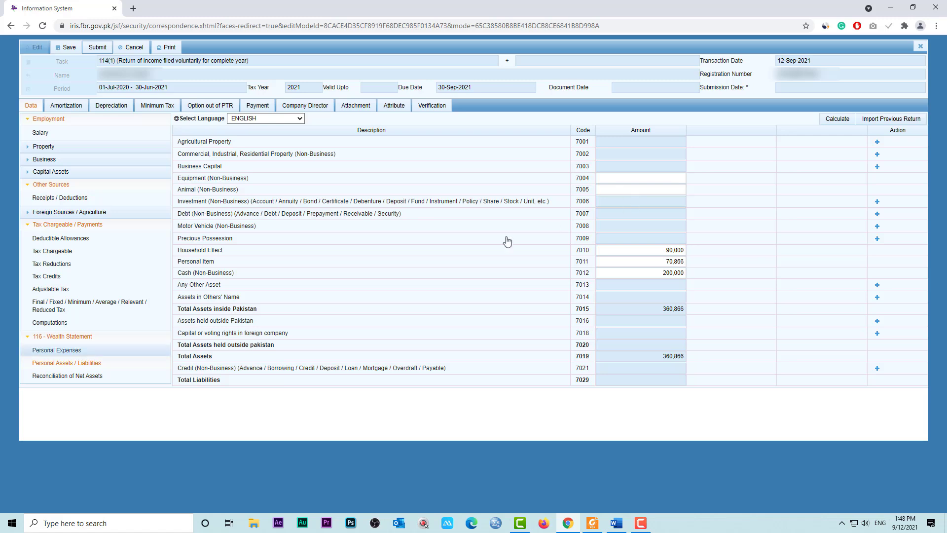
- Open the Reconciliation of Net Assets in the Wealth Statement
left_click(53, 376)
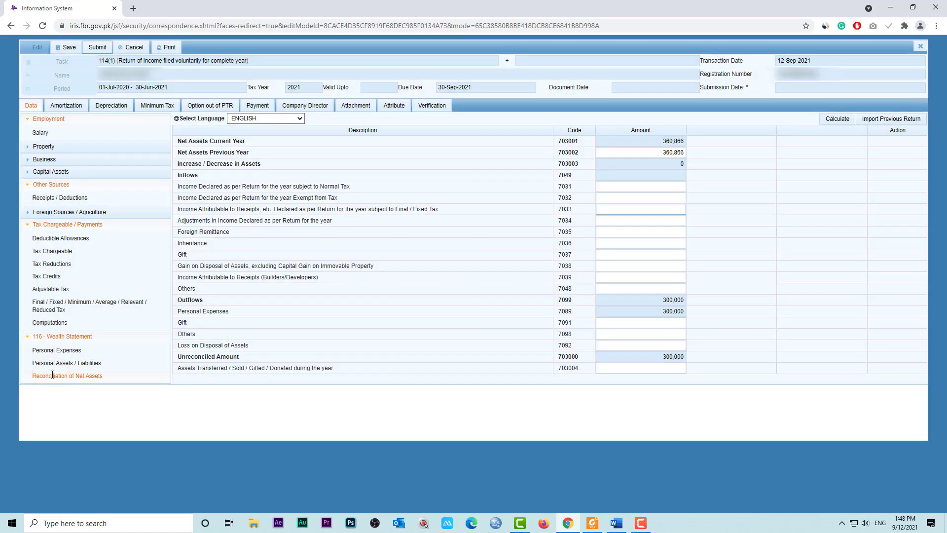